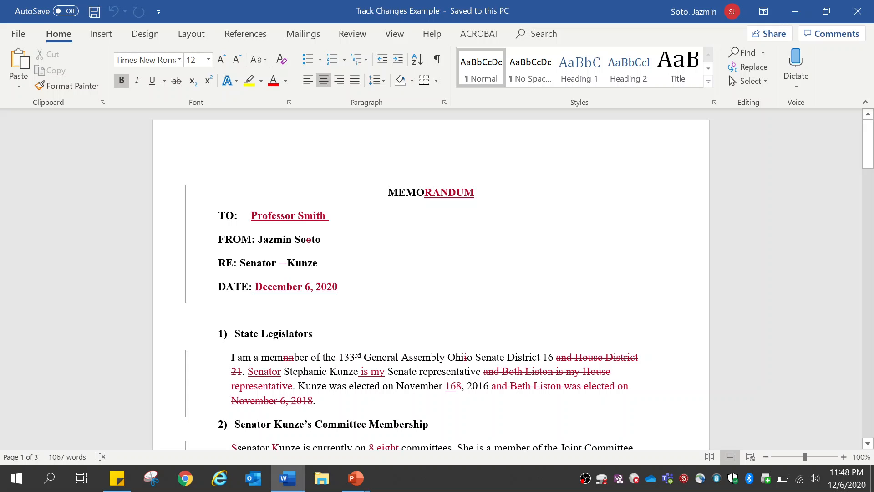
Show the memo's tracked changes in the Simple Markup view.
{"action": "left_click", "coordinate": [359, 35]}
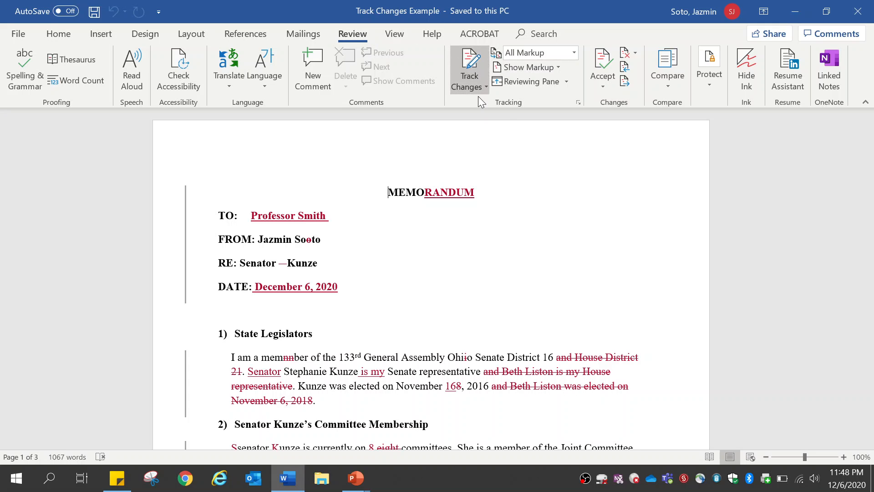
{"action": "left_click", "coordinate": [575, 53]}
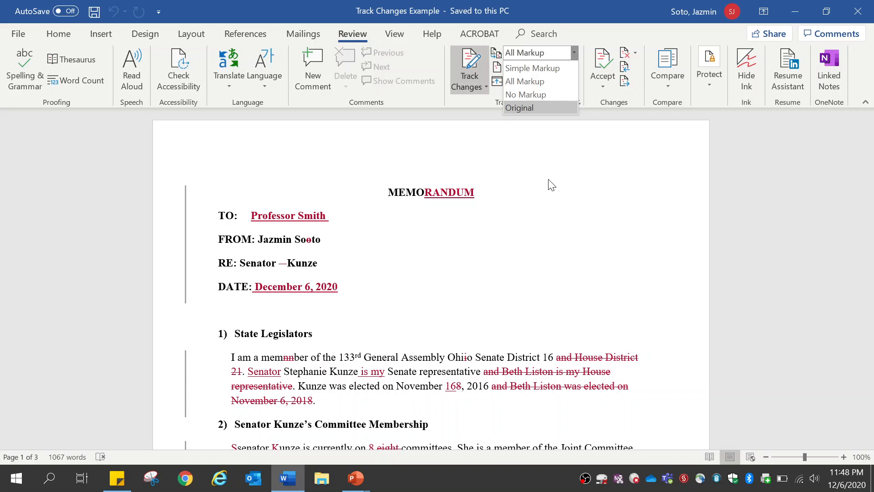
{"action": "left_click", "coordinate": [552, 70]}
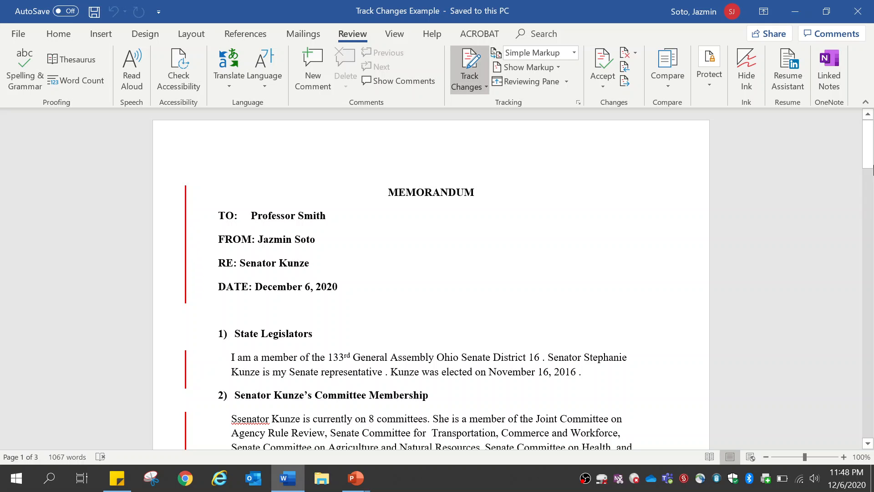
Correct "Ssenator" to "Senator" and "hairman" to "chairman" in the first paragraph under the committee membership heading.
{"action": "mouse_move", "coordinate": [872, 169]}
{"action": "left_mouse_down"}
{"action": "mouse_move", "coordinate": [873, 179]}
{"action": "mouse_move", "coordinate": [872, 168]}
{"action": "left_mouse_up"}
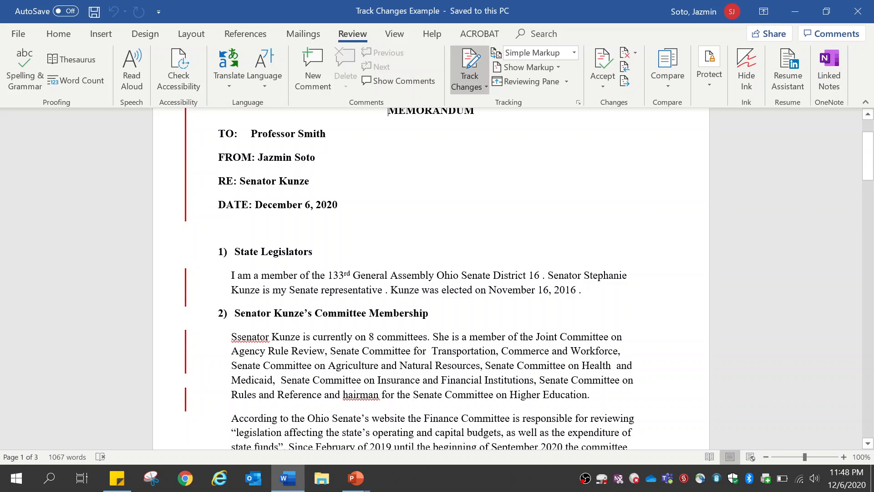
{"action": "key", "text": "BackSpace"}
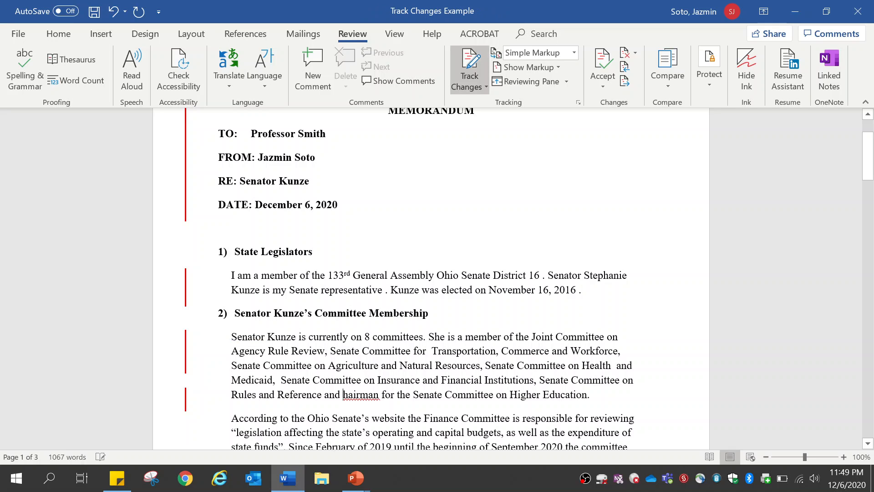
{"action": "type", "text": "c"}
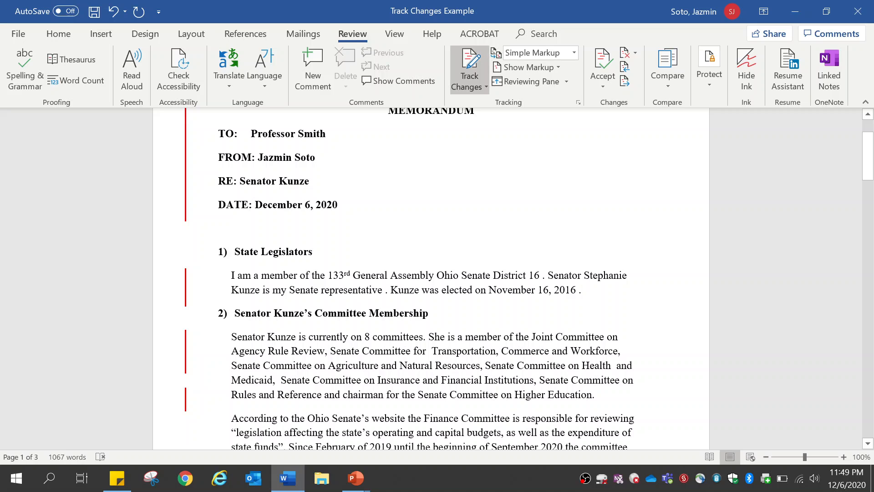
Preview the memo in the No Markup and Original views, and return the display to All Markup.
{"action": "left_click", "coordinate": [574, 53]}
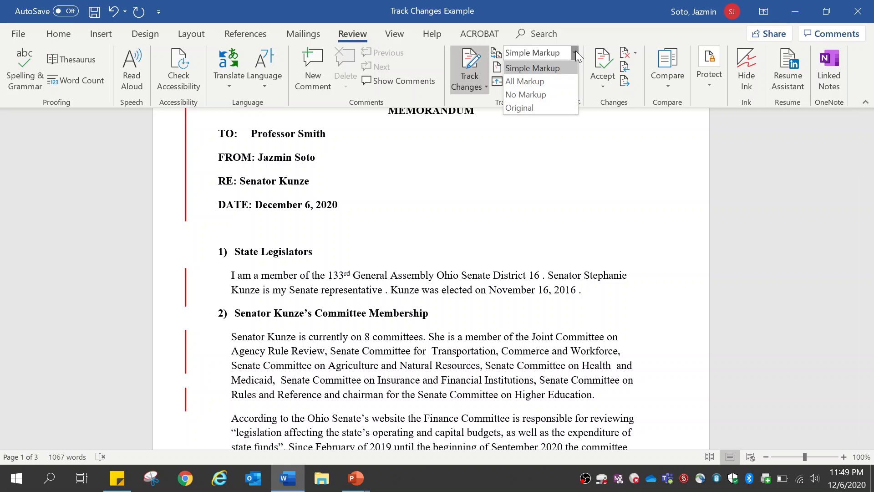
{"action": "left_click", "coordinate": [562, 94]}
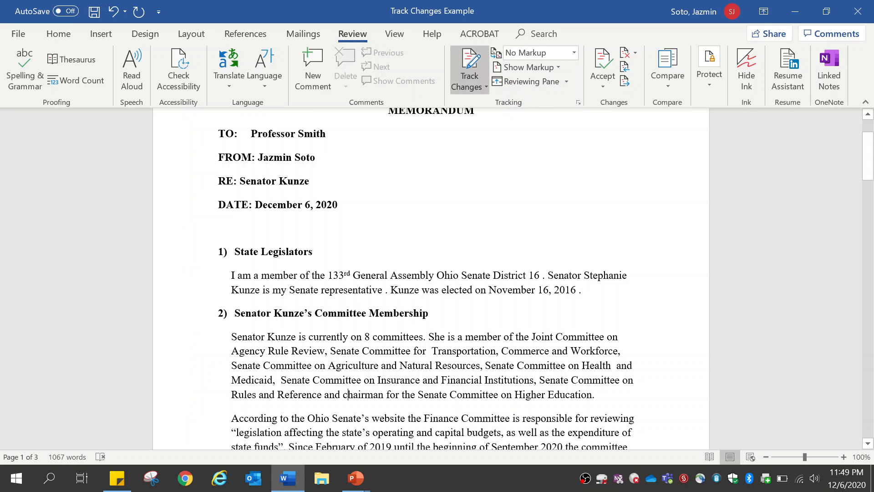
{"action": "left_click", "coordinate": [576, 53]}
{"action": "left_click", "coordinate": [547, 109]}
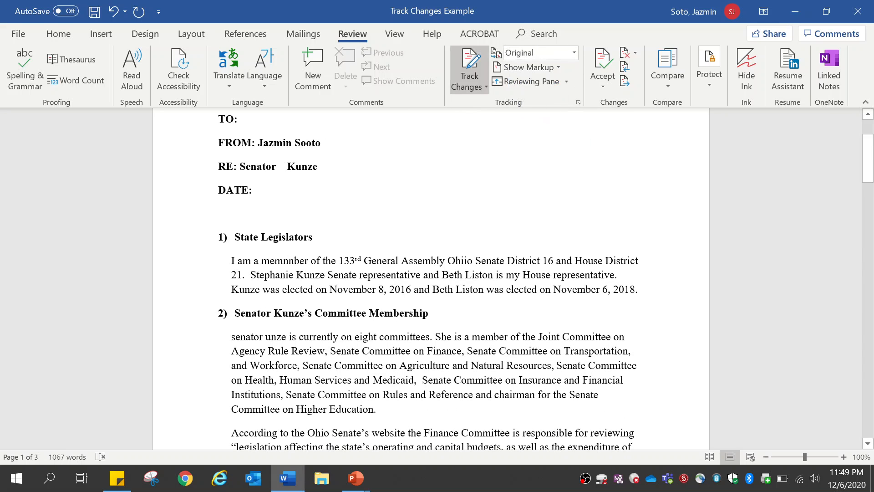
{"action": "scroll", "coordinate": [431, 279], "scroll_direction": "up", "scroll_amount": 3}
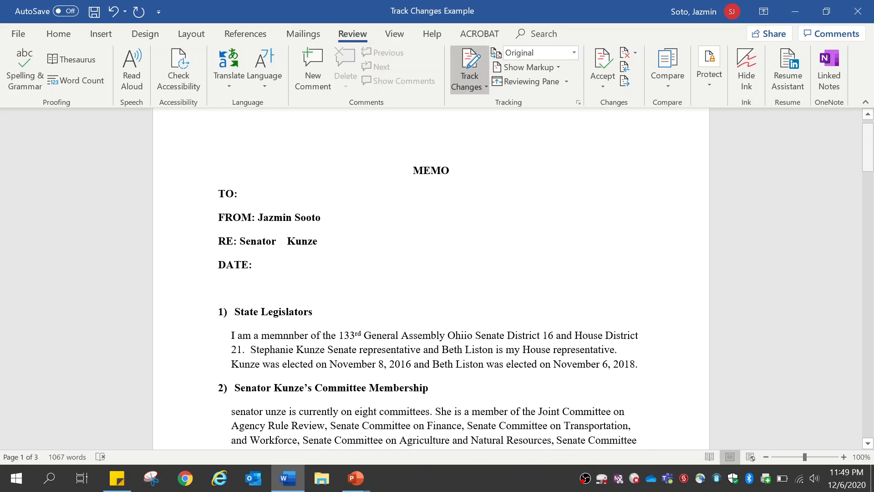
{"action": "left_click", "coordinate": [575, 53]}
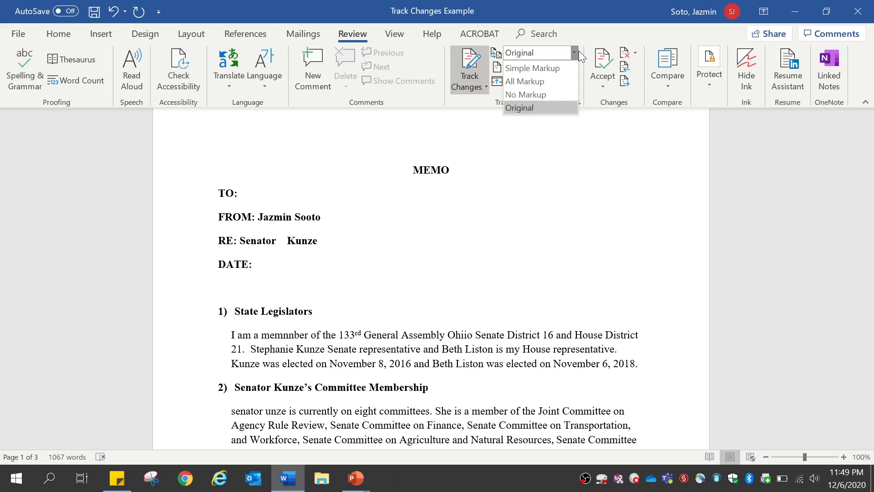
{"action": "left_click", "coordinate": [549, 82]}
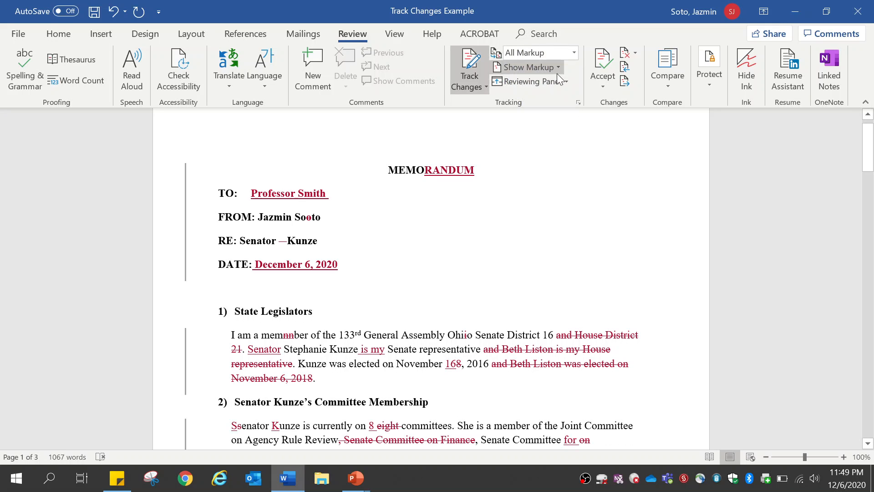
Look over the Lock Tracking dialog and the list of markup types, closing each without applying anything.
{"action": "left_click", "coordinate": [487, 88]}
{"action": "left_click", "coordinate": [498, 119]}
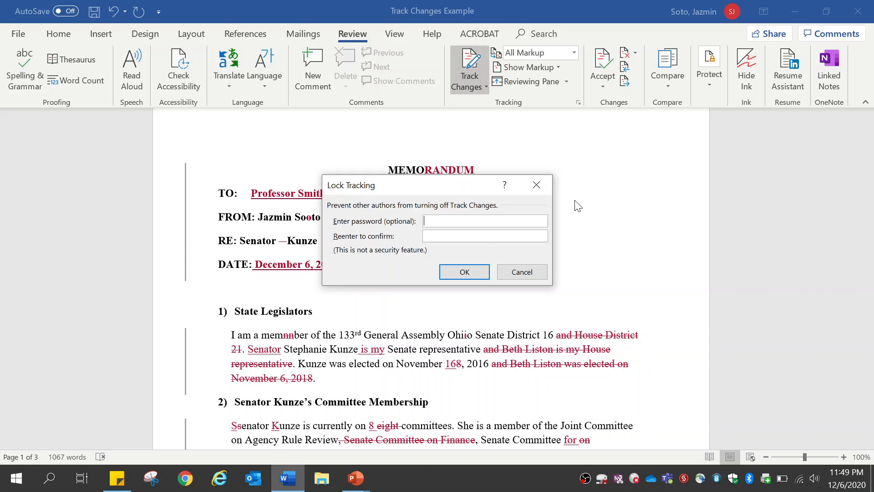
{"action": "left_click", "coordinate": [536, 185]}
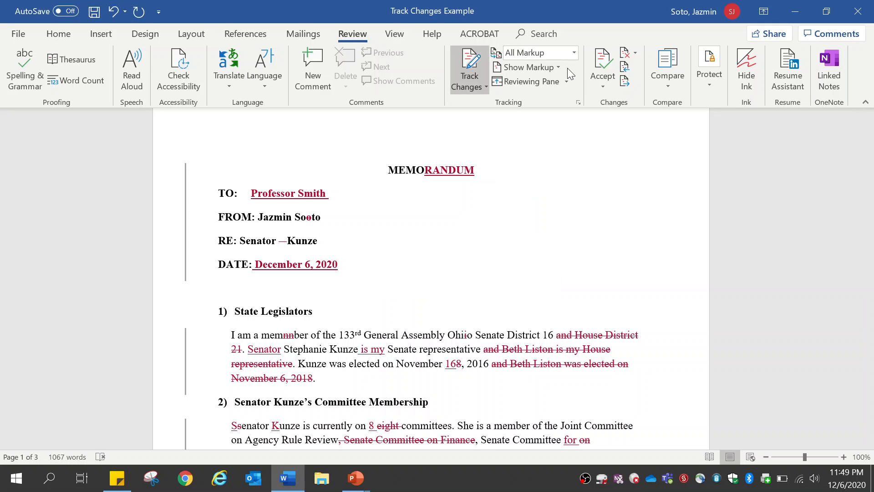
{"action": "left_click", "coordinate": [558, 68]}
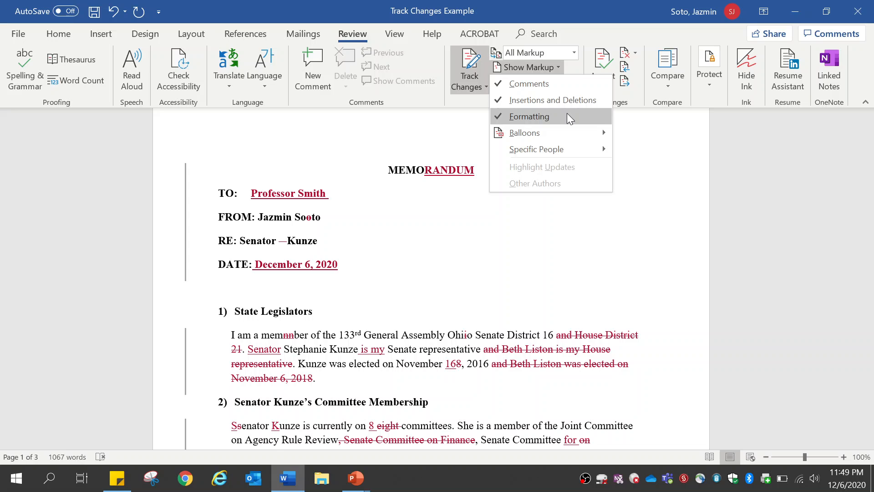
{"action": "left_click", "coordinate": [642, 165]}
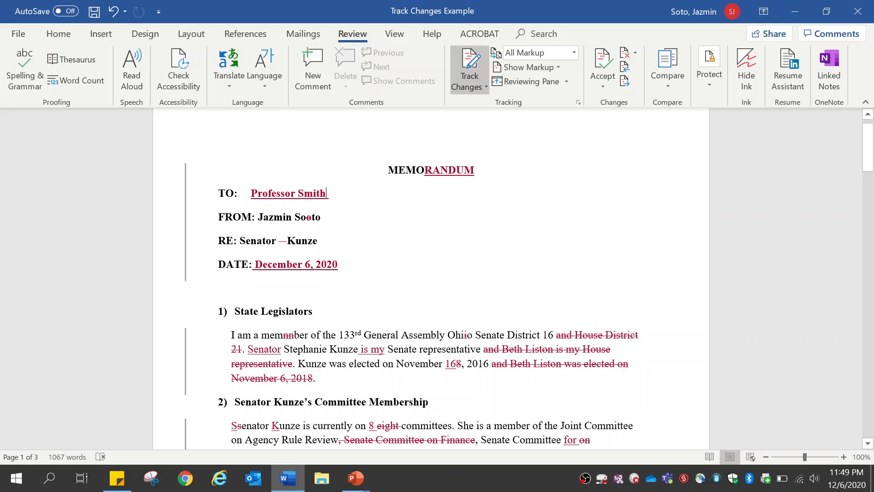
Add a comment reading "Check name" to the recipient's surname in the memo's TO line.
{"action": "left_click", "coordinate": [313, 69]}
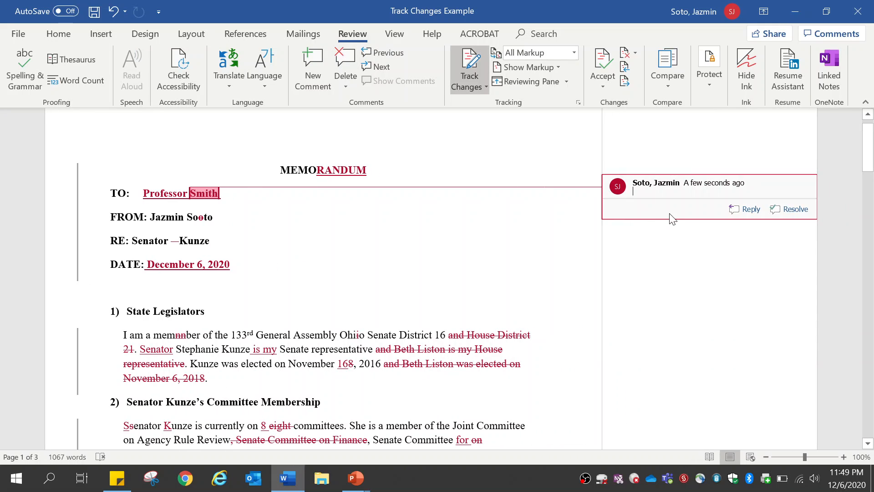
{"action": "type", "text": "Chec"}
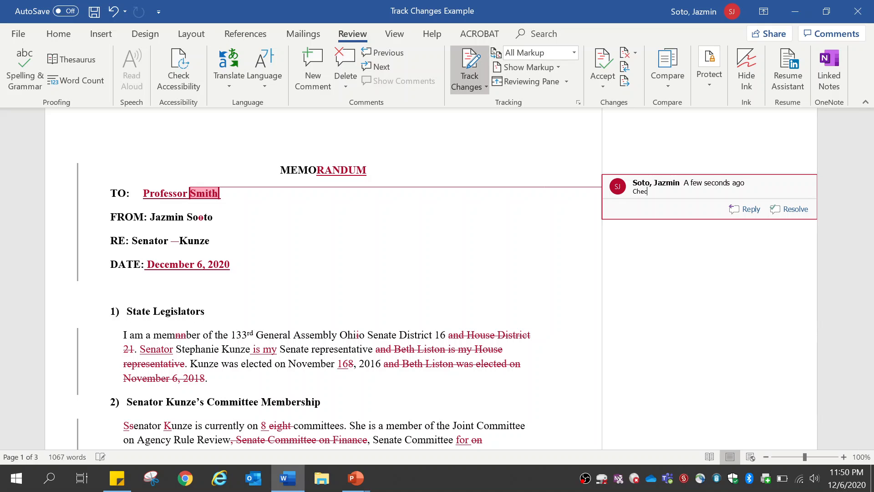
{"action": "type", "text": "k name"}
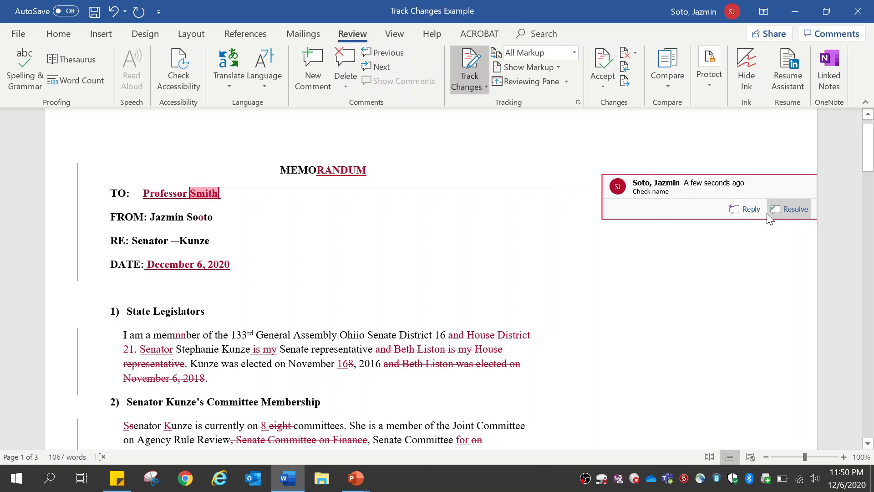
Reply to the "Check name" comment with "Name okay".
{"action": "left_click", "coordinate": [751, 210]}
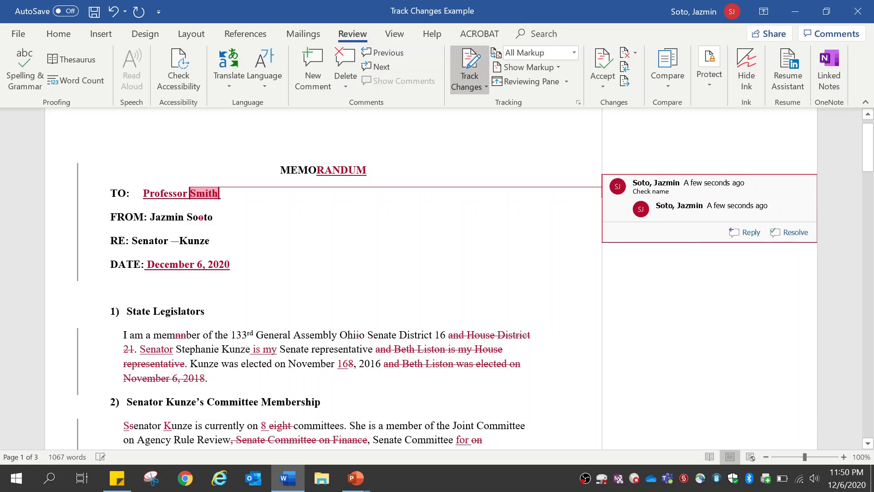
{"action": "type", "text": "Name okay"}
{"action": "mouse_move", "coordinate": [680, 202]}
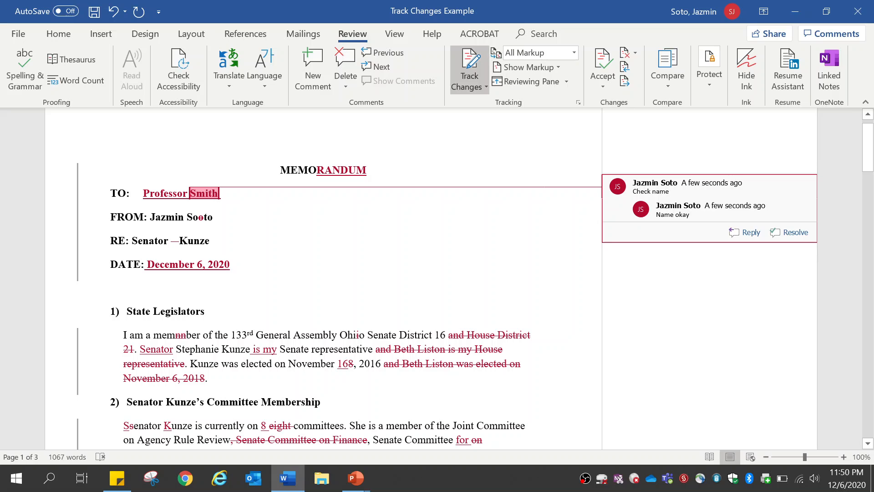
Resolve the comment thread on the recipient's name and reopen it.
{"action": "key", "text": "ctrl+a"}
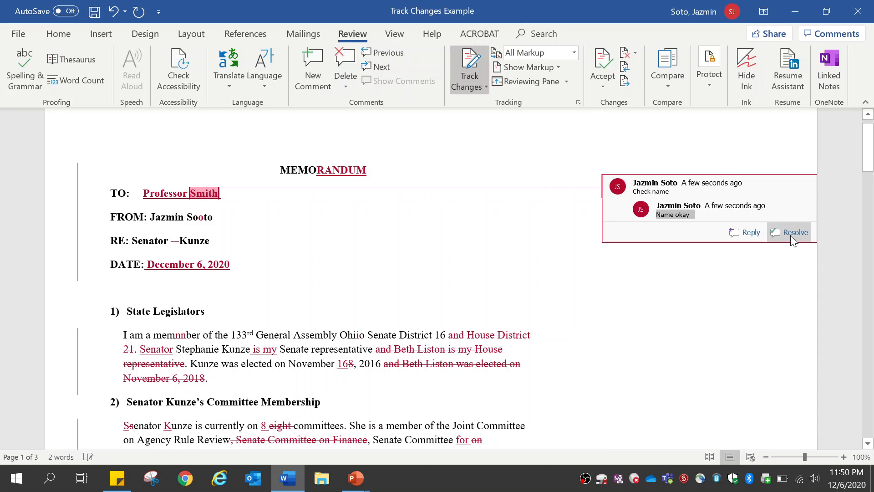
{"action": "left_click", "coordinate": [791, 234]}
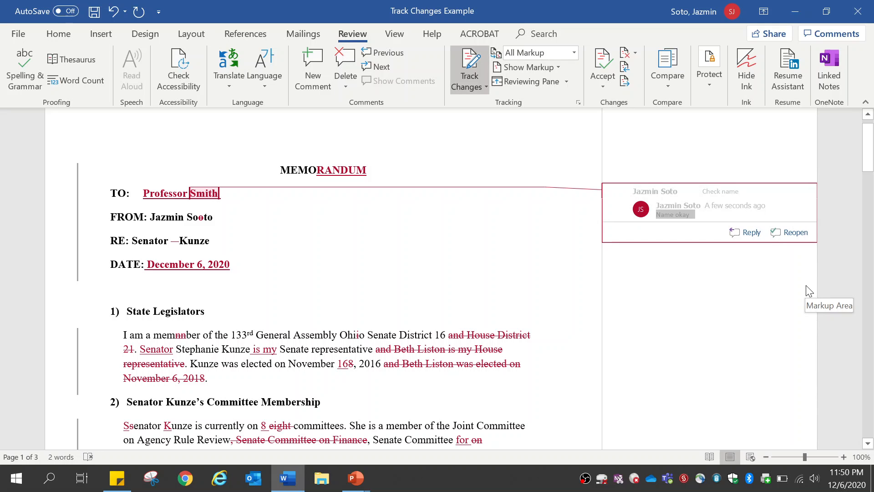
{"action": "left_click", "coordinate": [798, 234]}
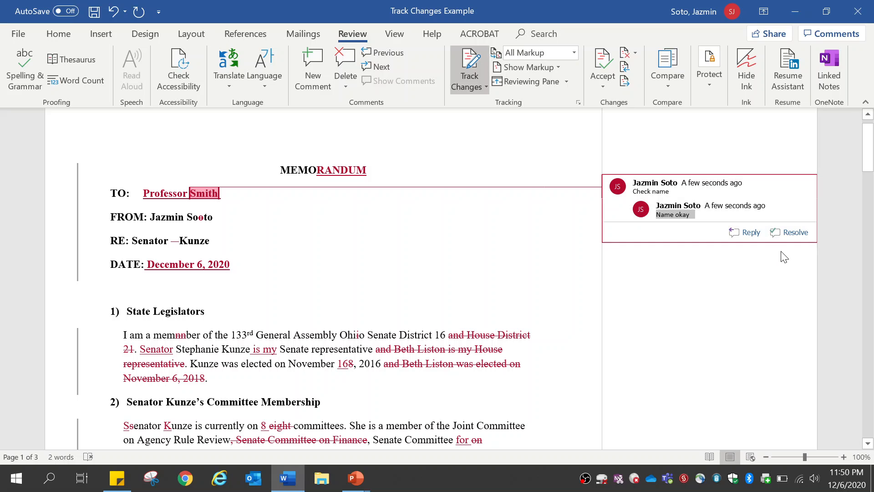
Add an empty second reply to the comment thread and mark the thread as resolved.
{"action": "left_click", "coordinate": [755, 231]}
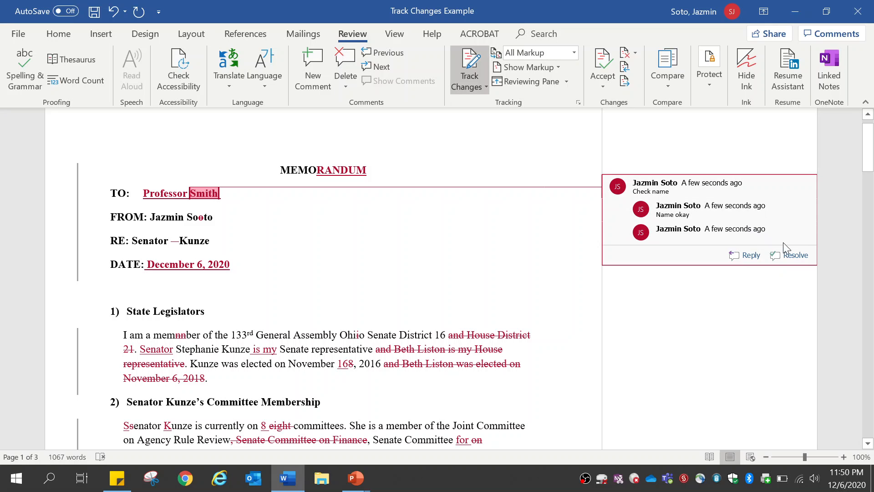
{"action": "left_click", "coordinate": [791, 256]}
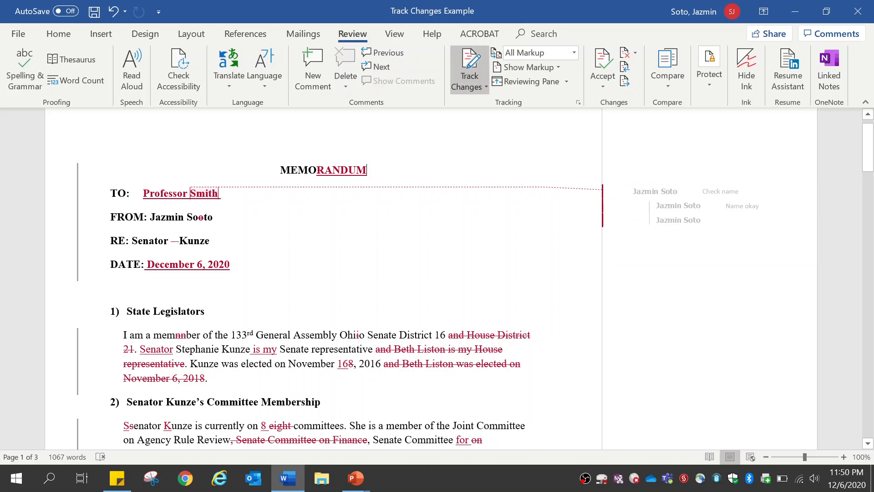
Hide the comments from the displayed markup and show them again.
{"action": "left_click", "coordinate": [553, 67]}
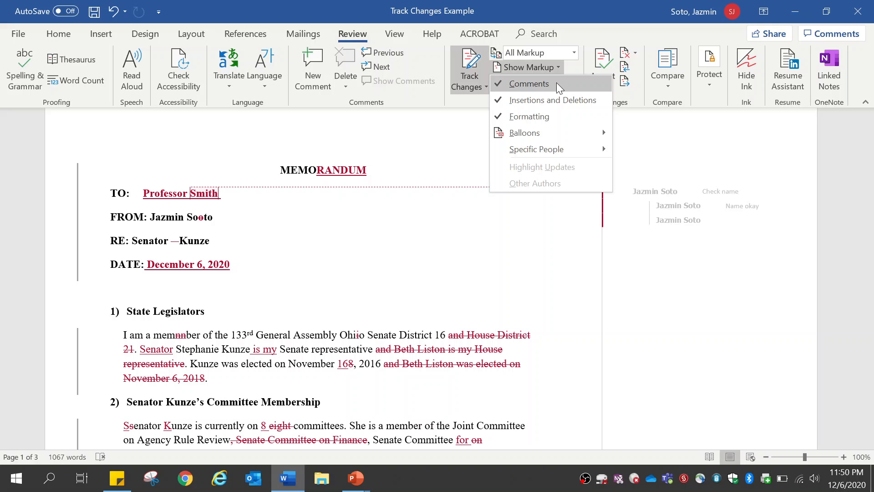
{"action": "left_click", "coordinate": [557, 84]}
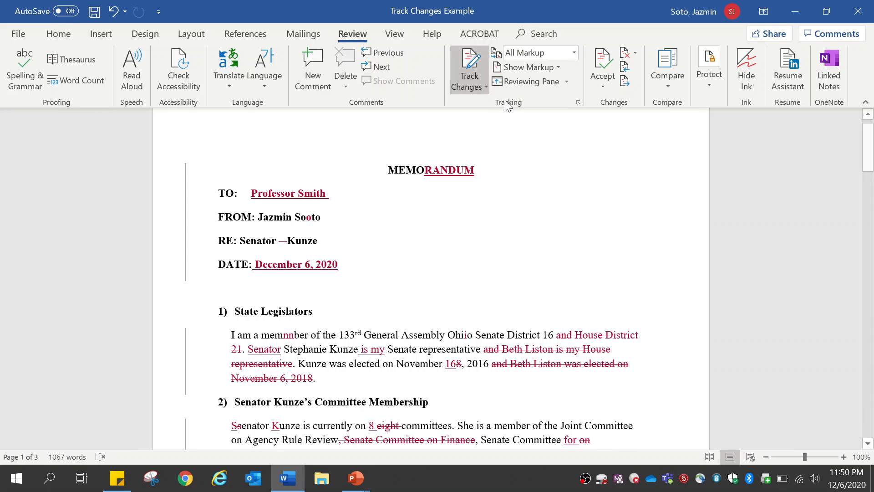
{"action": "left_click", "coordinate": [524, 68]}
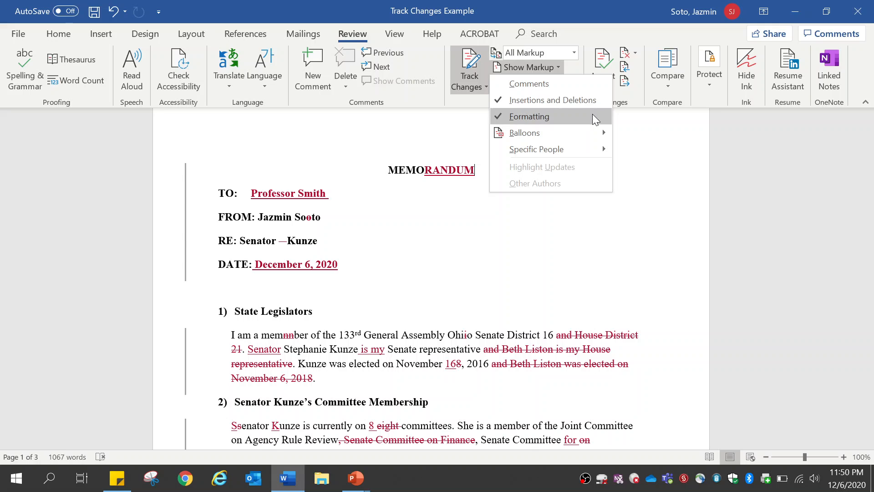
{"action": "left_click", "coordinate": [584, 84]}
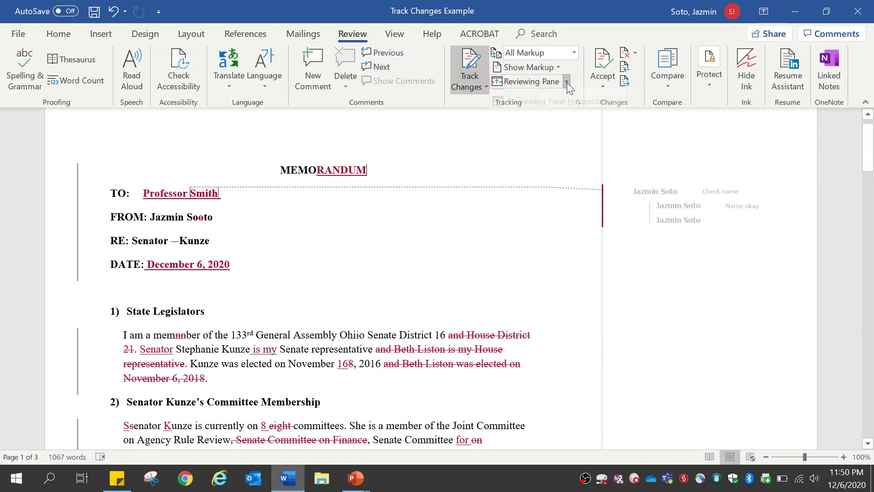
Open the Reviewing Pane vertically and look through its list of insertions, deletions and comments.
{"action": "left_click", "coordinate": [567, 83]}
{"action": "left_click", "coordinate": [571, 92]}
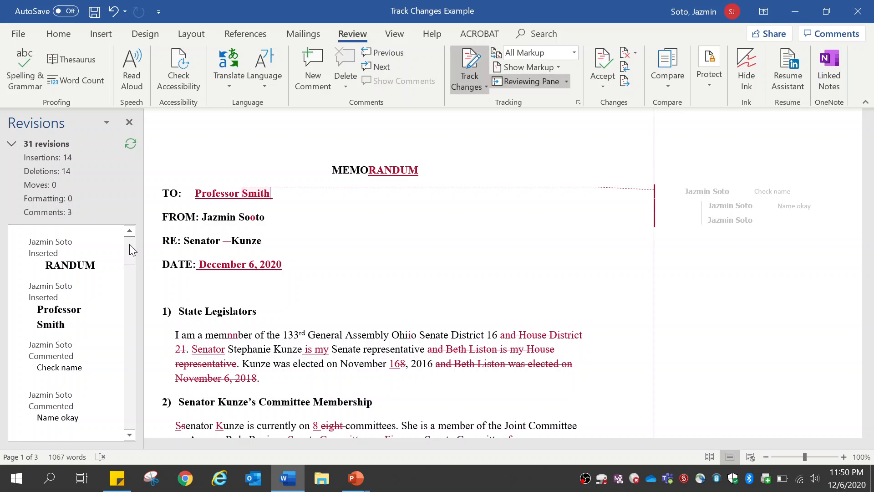
{"action": "left_click_drag", "start_coordinate": [134, 247], "coordinate": [129, 257]}
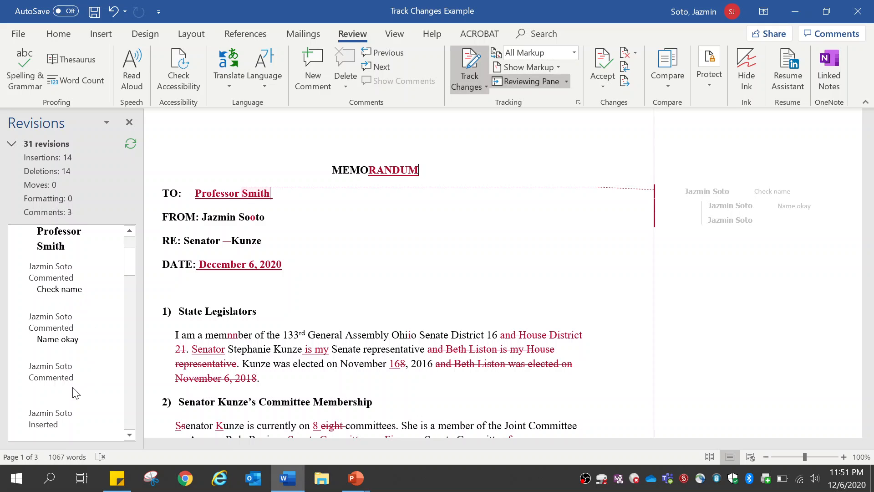
{"action": "left_click", "coordinate": [128, 435]}
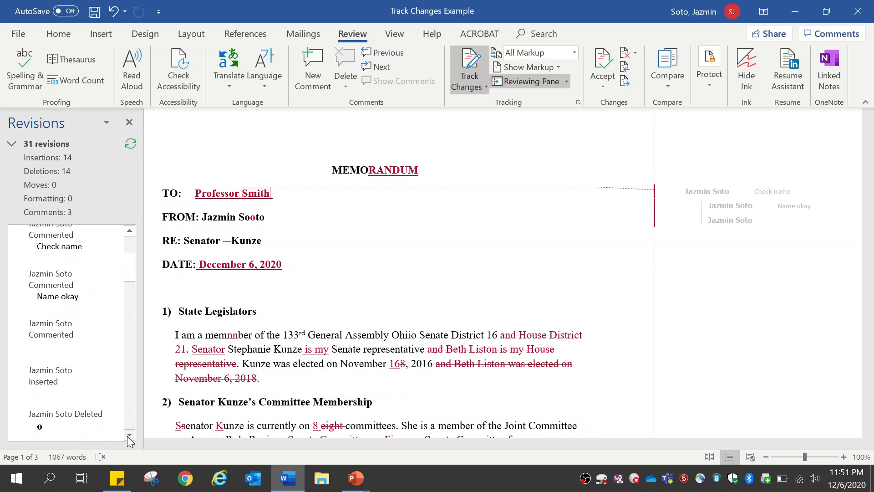
{"action": "left_click", "coordinate": [129, 437]}
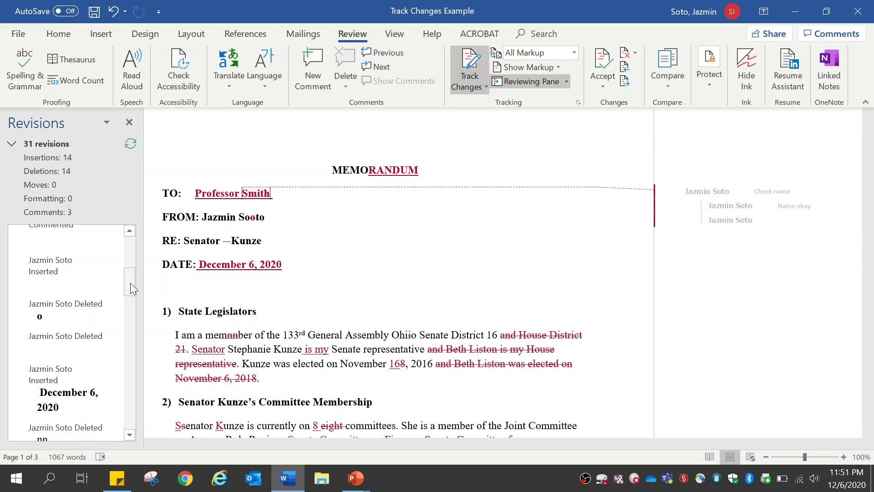
{"action": "left_click_drag", "start_coordinate": [131, 281], "coordinate": [132, 246]}
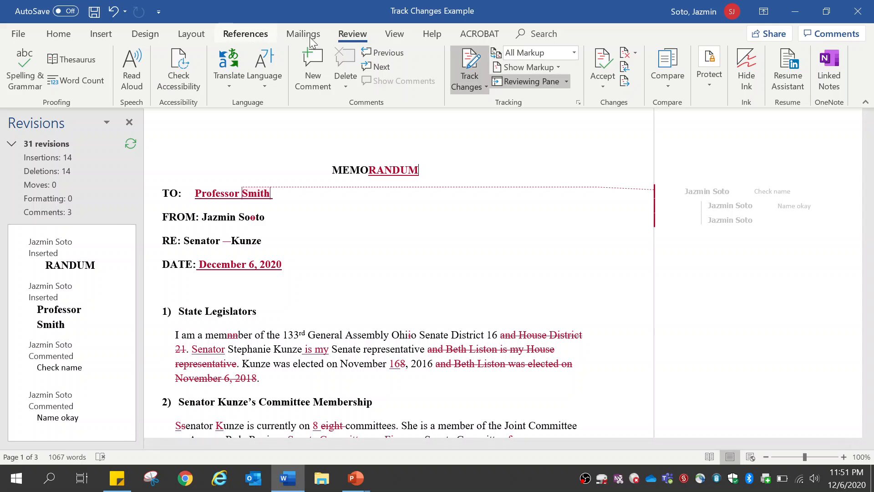
Show the Reviewing Pane horizontally, look over its revisions, and close the pane.
{"action": "left_click", "coordinate": [567, 82]}
{"action": "left_click", "coordinate": [569, 114]}
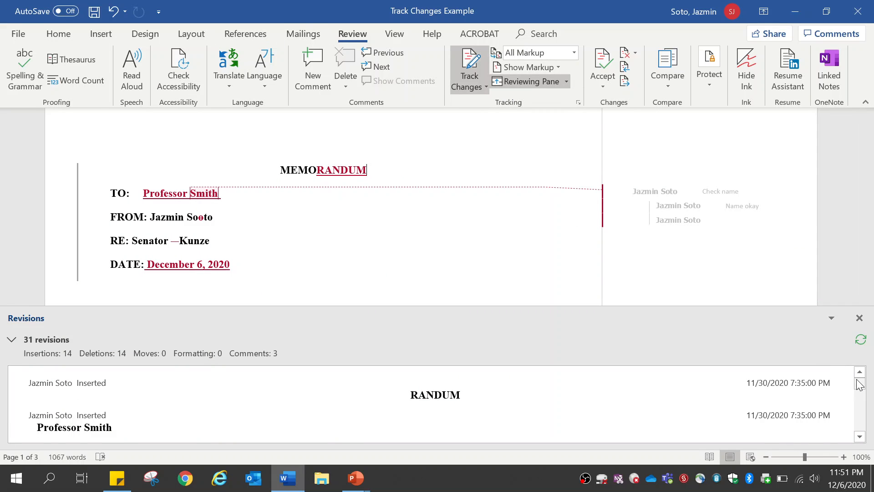
{"action": "left_click_drag", "start_coordinate": [859, 383], "coordinate": [860, 378]}
{"action": "left_click", "coordinate": [859, 318]}
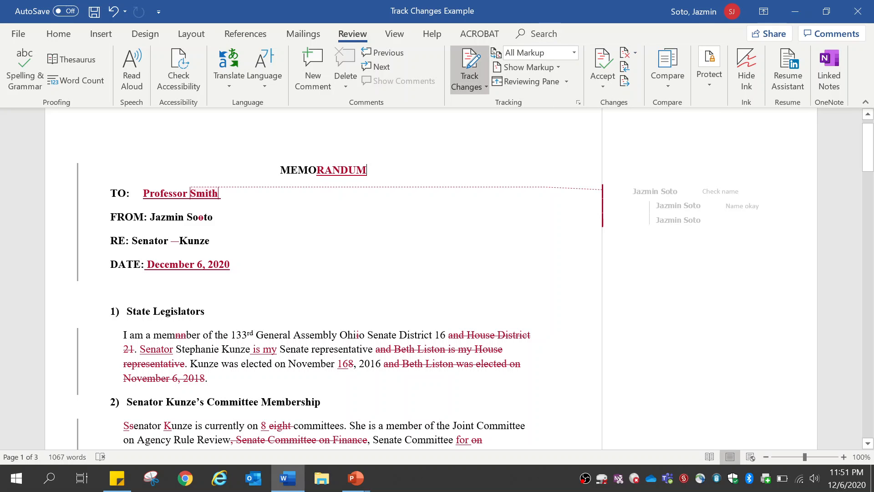
Look over the available options for accepting and rejecting tracked changes without applying any.
{"action": "left_click", "coordinate": [603, 86]}
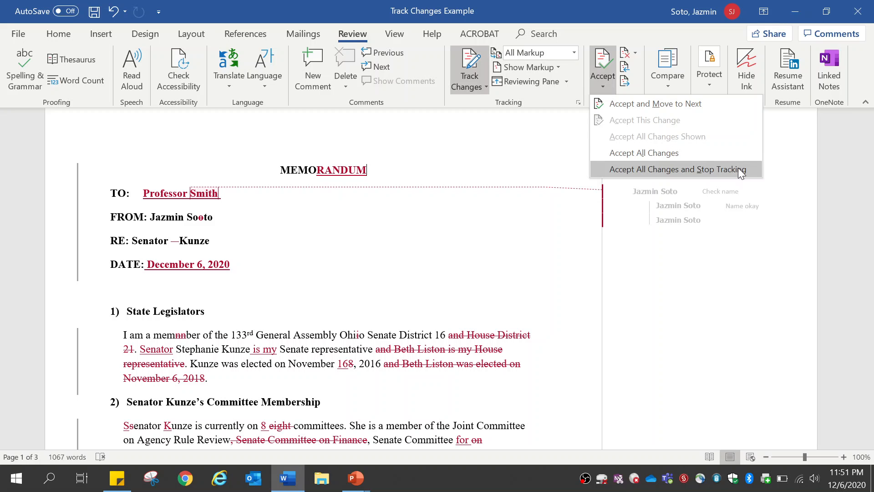
{"action": "left_click", "coordinate": [547, 127]}
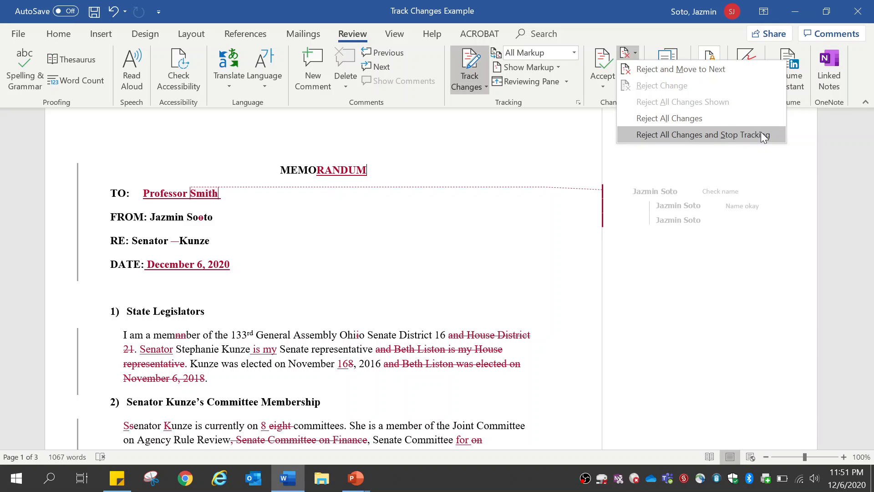
{"action": "left_click", "coordinate": [562, 156]}
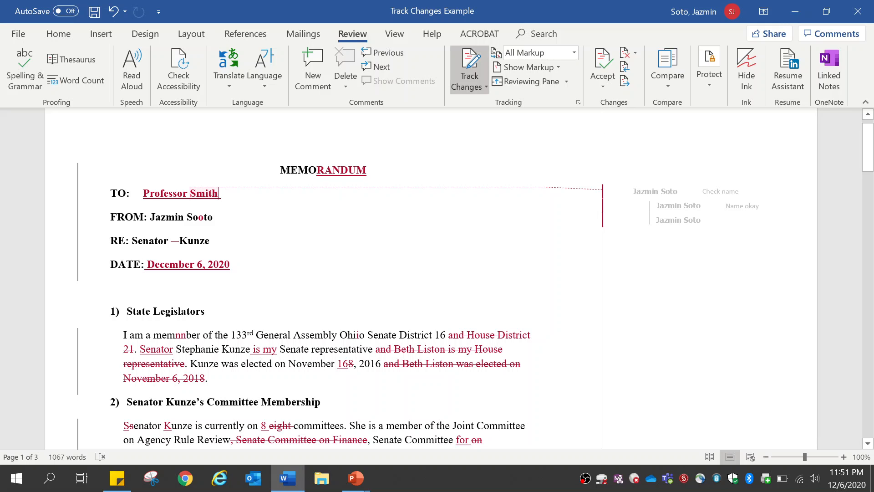
Step forward through the tracked changes from the memo heading to the deletion in "Ohiio" under State Legislators.
{"action": "left_click", "coordinate": [627, 87]}
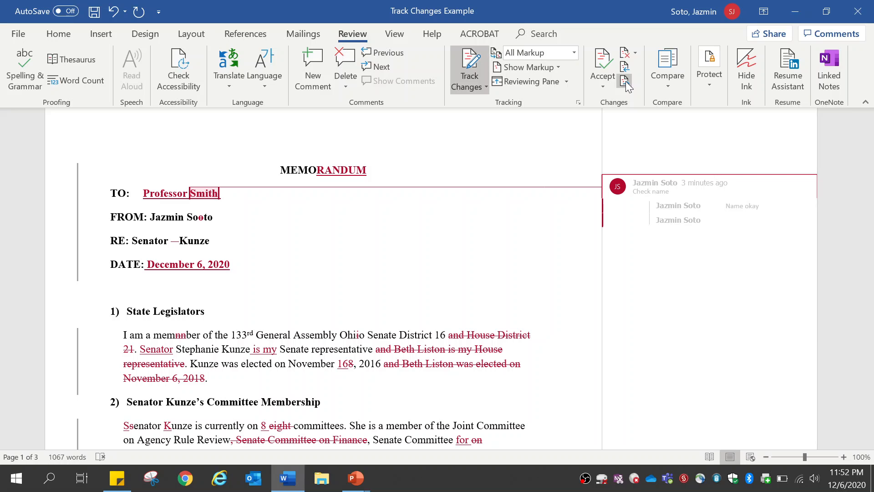
{"action": "left_click", "coordinate": [627, 87]}
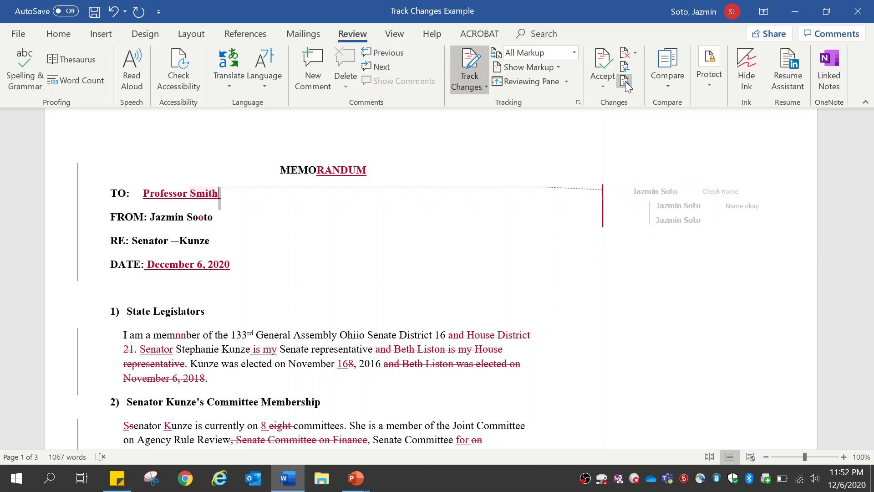
{"action": "left_click", "coordinate": [627, 86]}
{"action": "left_click", "coordinate": [627, 86]}
{"action": "left_click", "coordinate": [627, 87]}
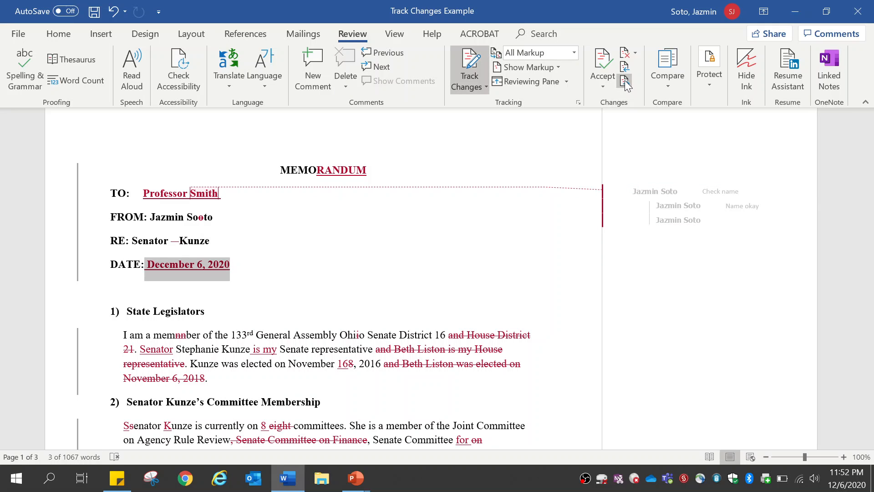
{"action": "left_click", "coordinate": [627, 87]}
{"action": "left_click", "coordinate": [627, 86]}
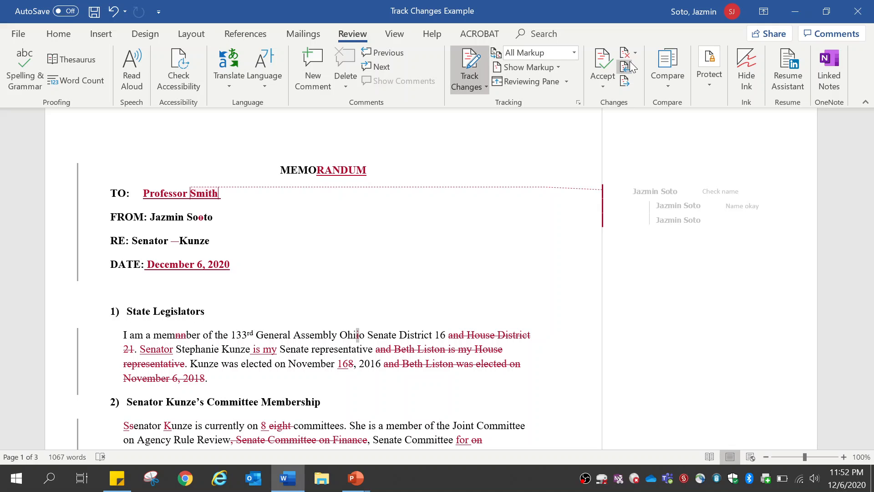
Step back through the tracked changes to the comment thread on the TO line and return to the MEMORANDUM title.
{"action": "left_click", "coordinate": [627, 69]}
{"action": "left_click", "coordinate": [627, 68]}
{"action": "left_click", "coordinate": [627, 69]}
{"action": "left_click", "coordinate": [626, 70]}
{"action": "left_click", "coordinate": [627, 69]}
{"action": "left_click", "coordinate": [628, 69]}
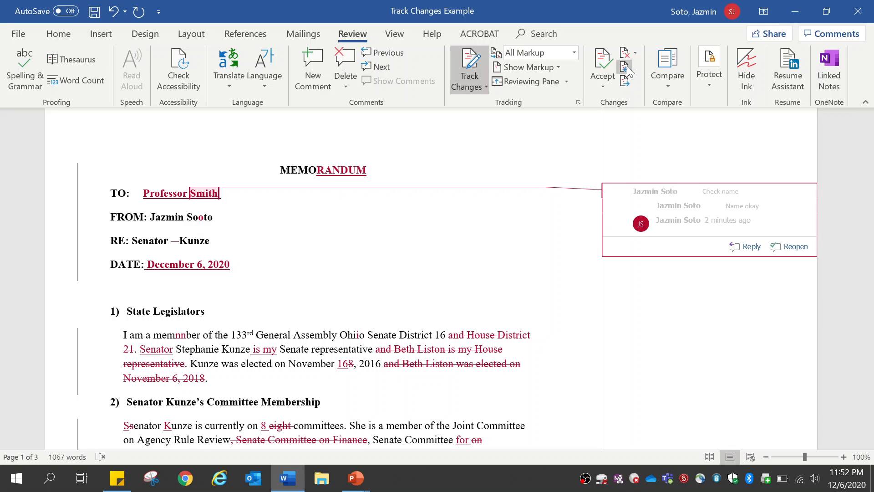
{"action": "left_click", "coordinate": [367, 170]}
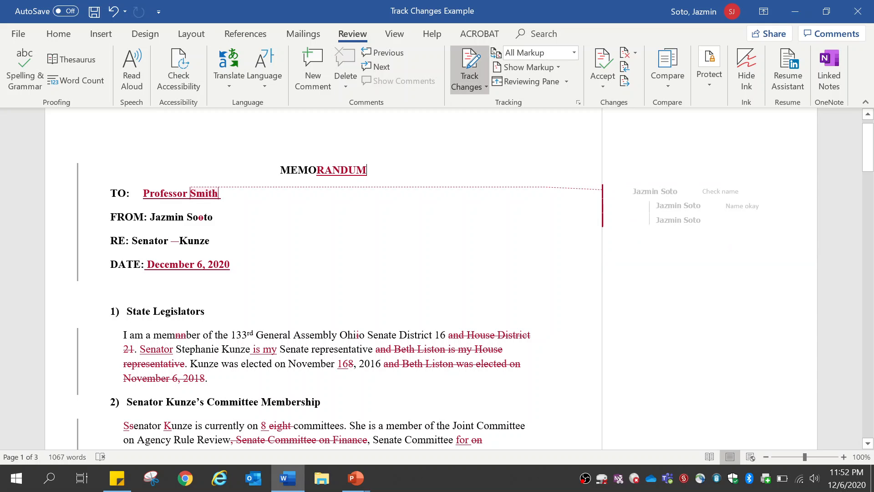
Examine the Track Changes Options and their advanced markup settings, and cancel both without changing anything.
{"action": "left_click", "coordinate": [579, 102]}
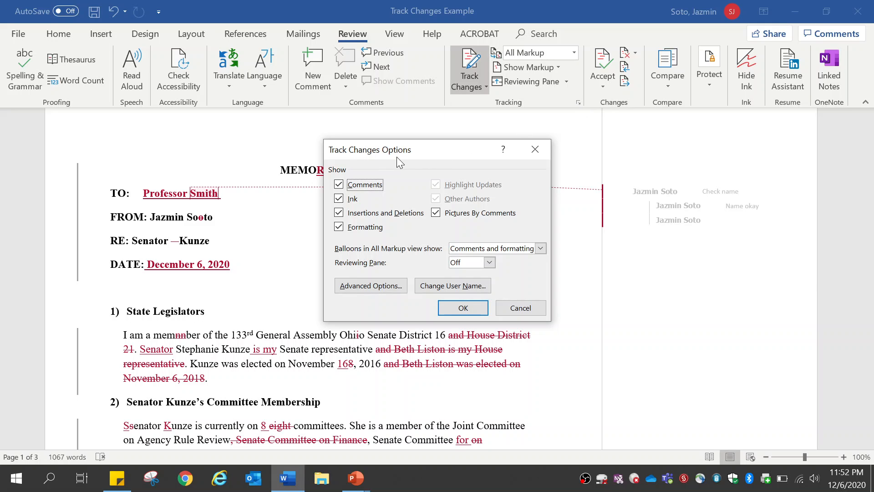
{"action": "left_click", "coordinate": [391, 287]}
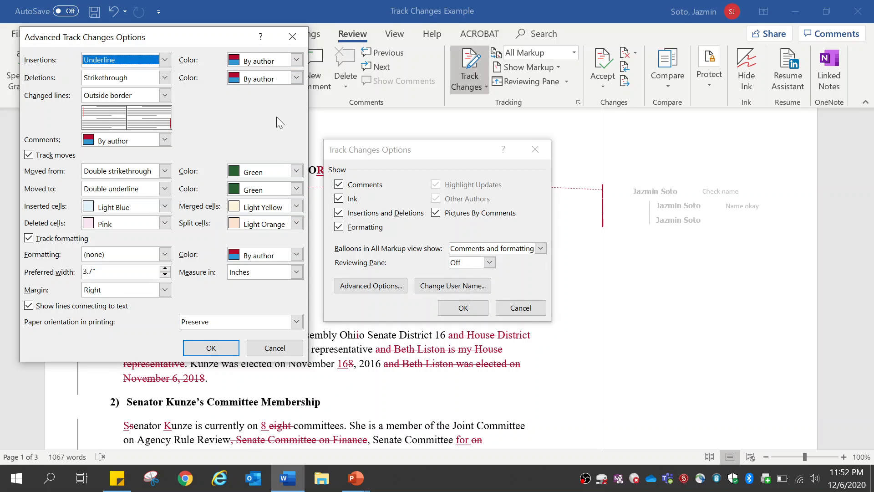
{"action": "left_click", "coordinate": [280, 349]}
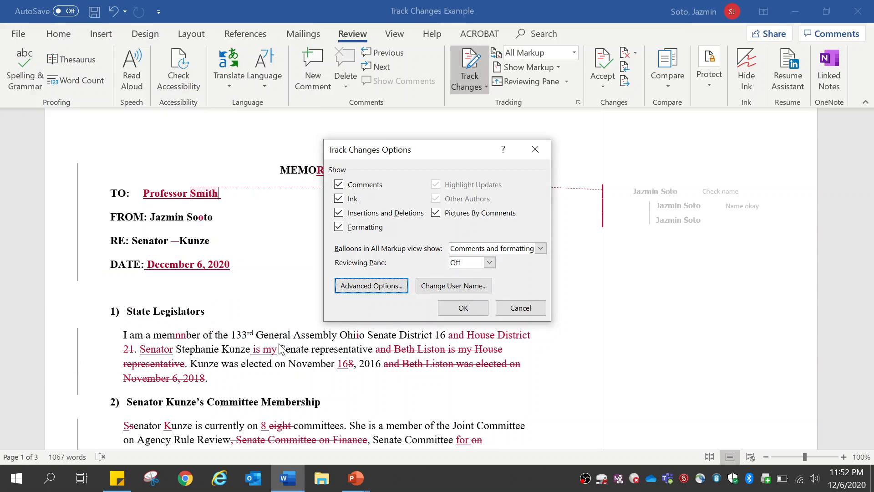
{"action": "left_click", "coordinate": [520, 308]}
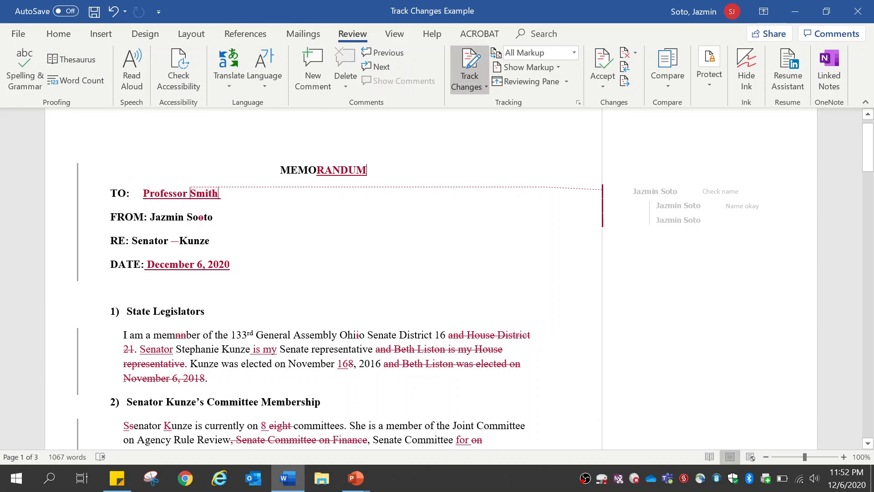
Try to accept a tracked change in the memo and move to the next one.
{"action": "left_click", "coordinate": [604, 79]}
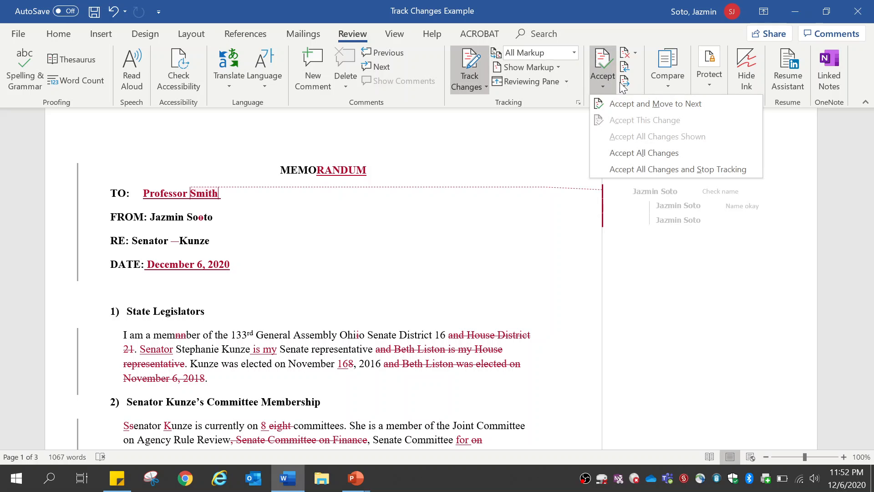
{"action": "left_click", "coordinate": [678, 103]}
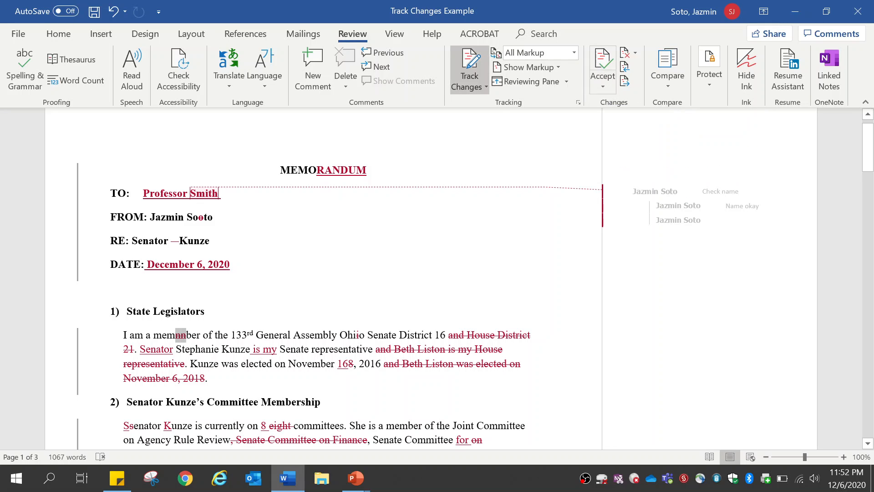
{"action": "left_click", "coordinate": [602, 79]}
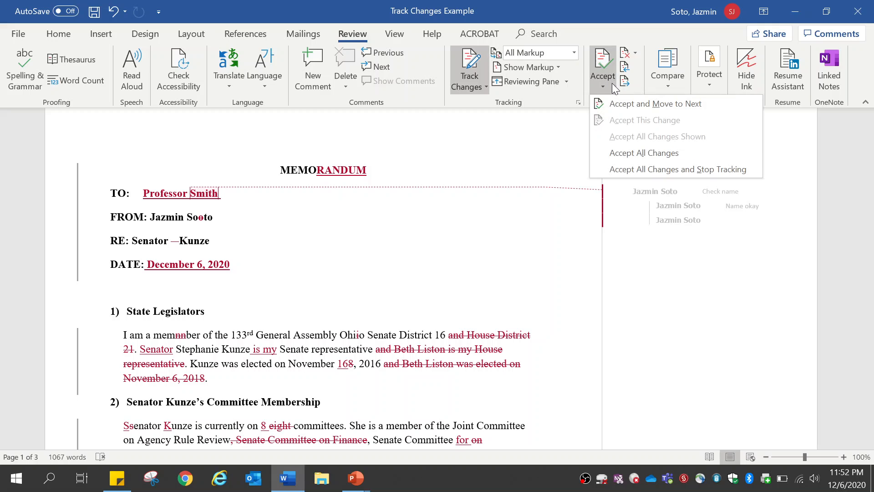
{"action": "left_click", "coordinate": [627, 105]}
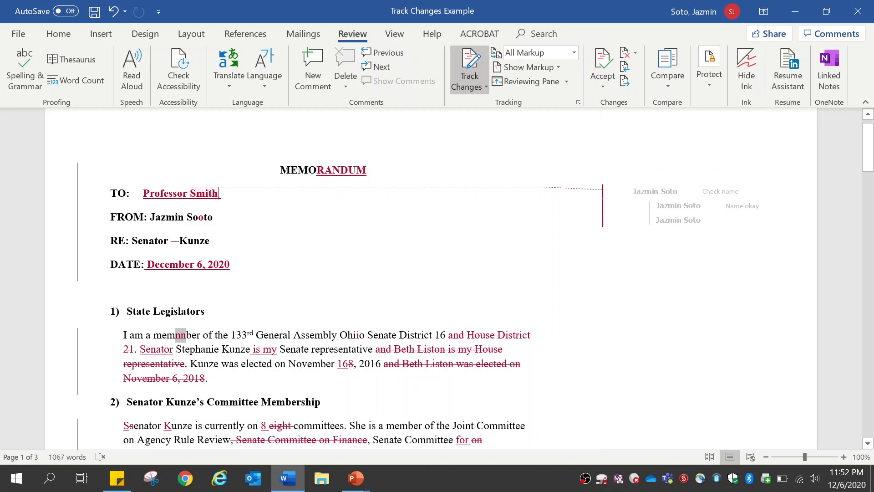
Accept the inserted date "December 6, 2020" and the deletion of the extra "nn" in "member" under State Legislators.
{"action": "left_click", "coordinate": [160, 265]}
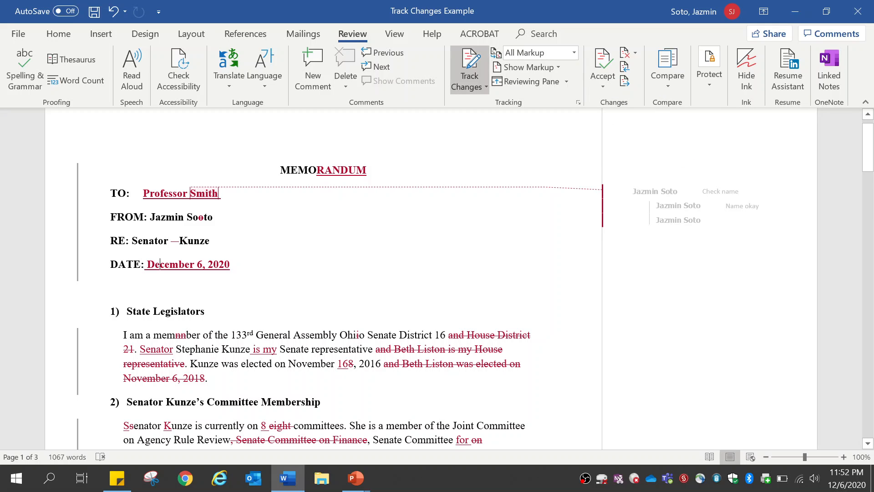
{"action": "left_click", "coordinate": [598, 72]}
{"action": "left_click", "coordinate": [625, 99]}
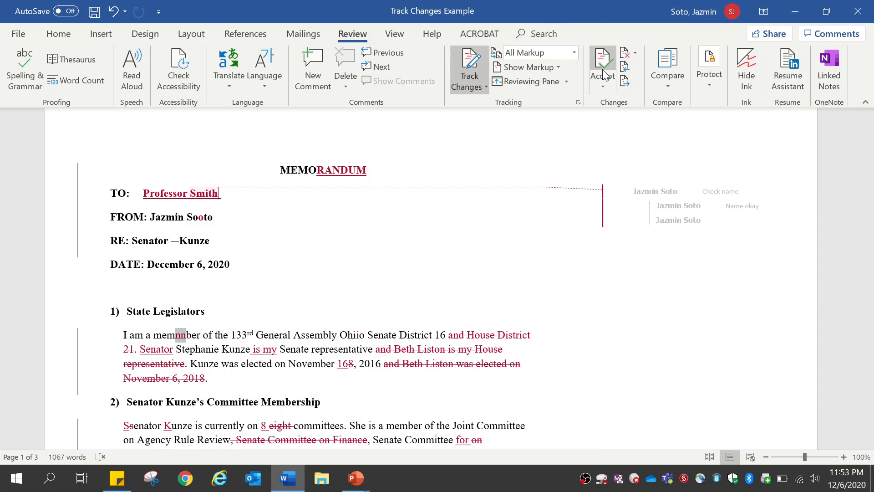
{"action": "right_click", "coordinate": [181, 341]}
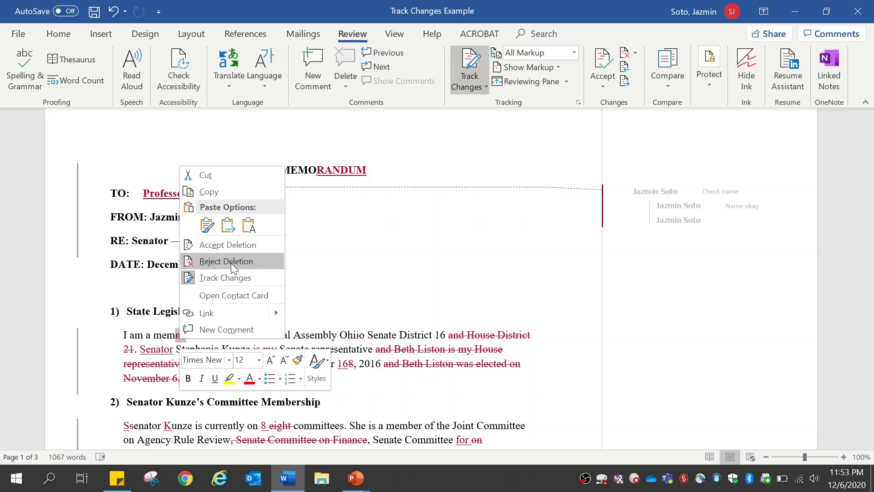
{"action": "left_click", "coordinate": [227, 247]}
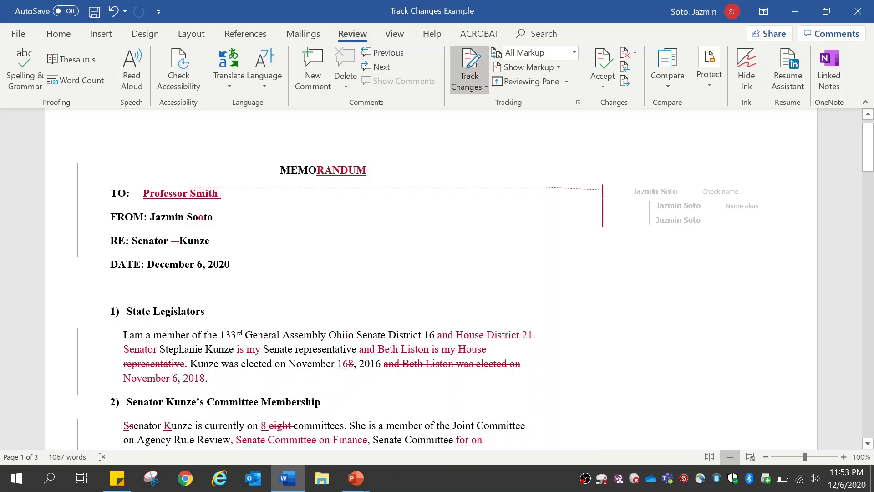
Reject the deletion of "and House District 21" and the insertion of "Senator" in the State Legislators paragraph.
{"action": "left_click", "coordinate": [635, 54]}
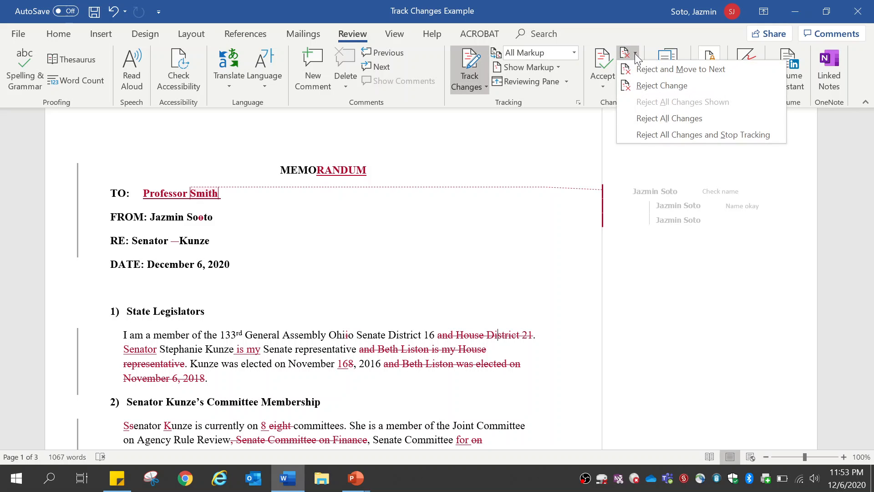
{"action": "left_click", "coordinate": [653, 69]}
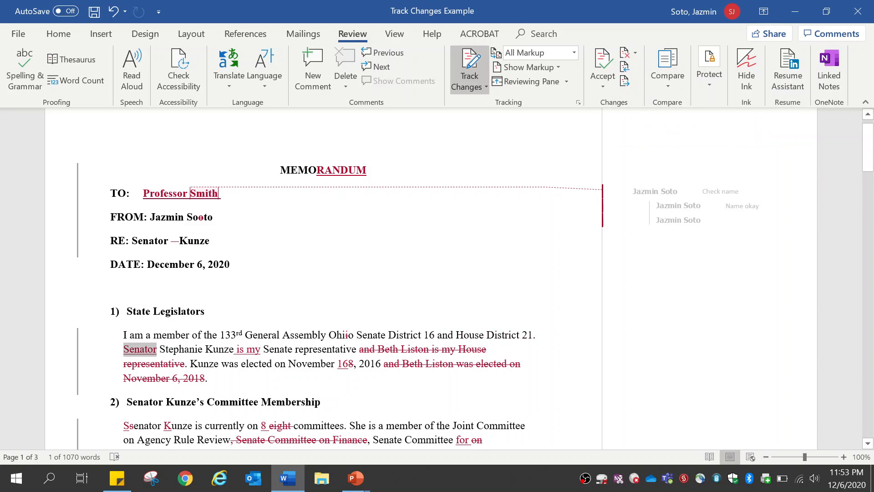
{"action": "right_click", "coordinate": [152, 350]}
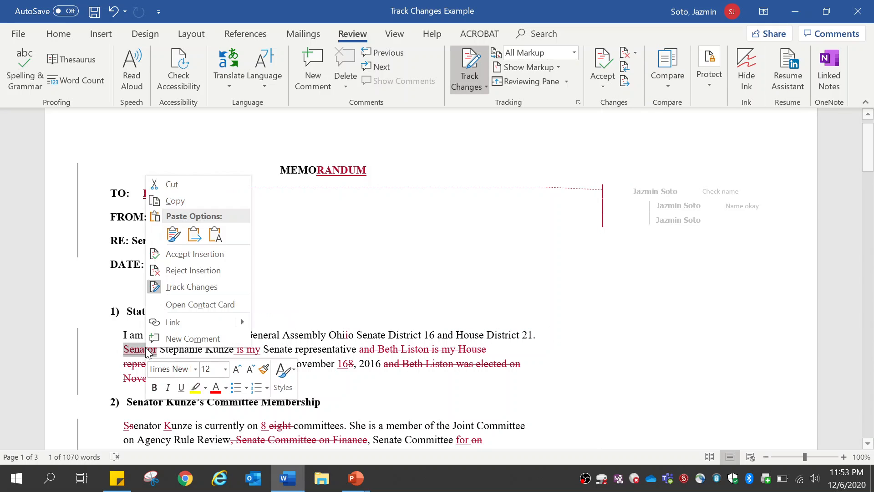
{"action": "left_click", "coordinate": [191, 270]}
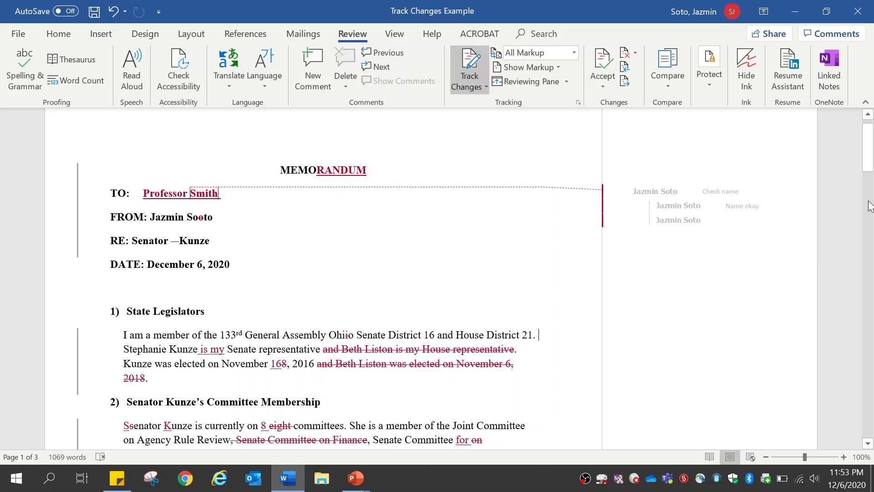
Switch to the Track Changes presentation in PowerPoint, resume its slide show, and advance to the "Favorite Assignment & Ethics Case" slide.
{"action": "mouse_move", "coordinate": [355, 477]}
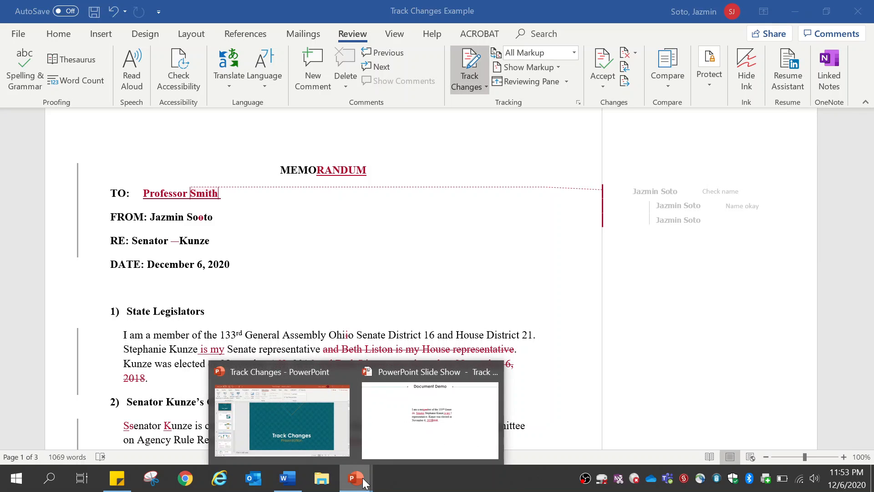
{"action": "left_click", "coordinate": [317, 433]}
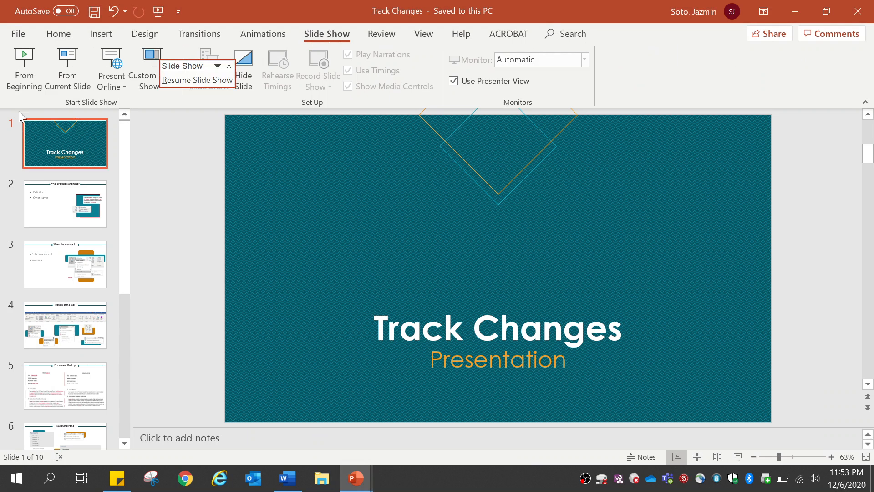
{"action": "left_click", "coordinate": [68, 76]}
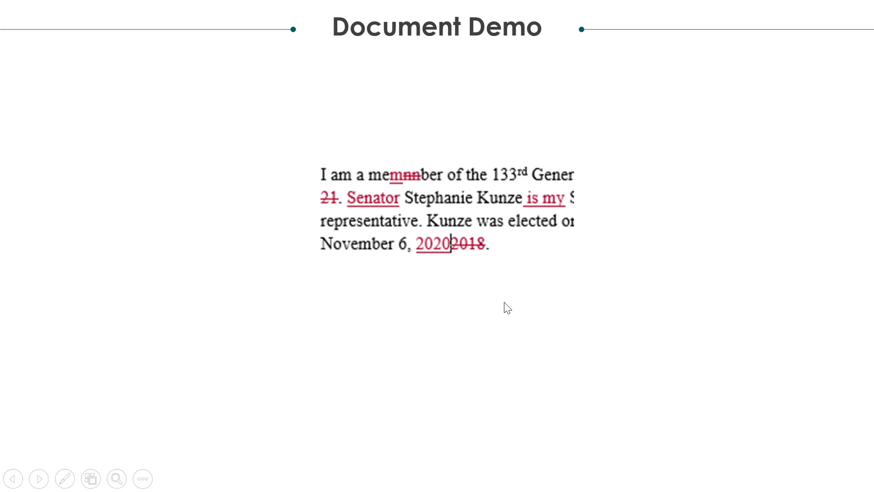
{"action": "left_click", "coordinate": [849, 251]}
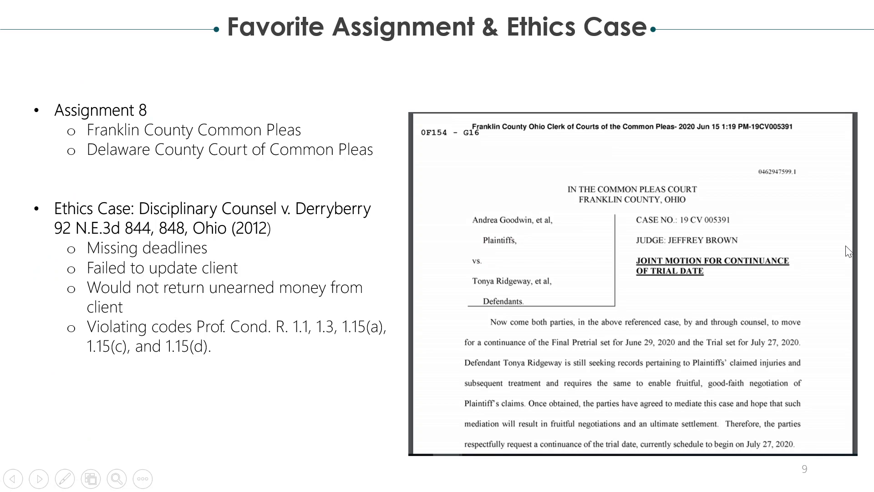